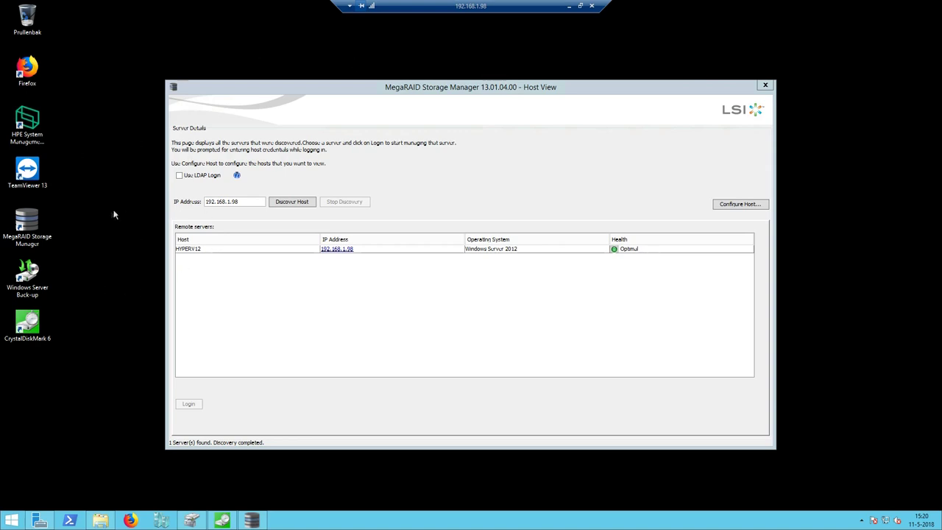
click(11, 520)
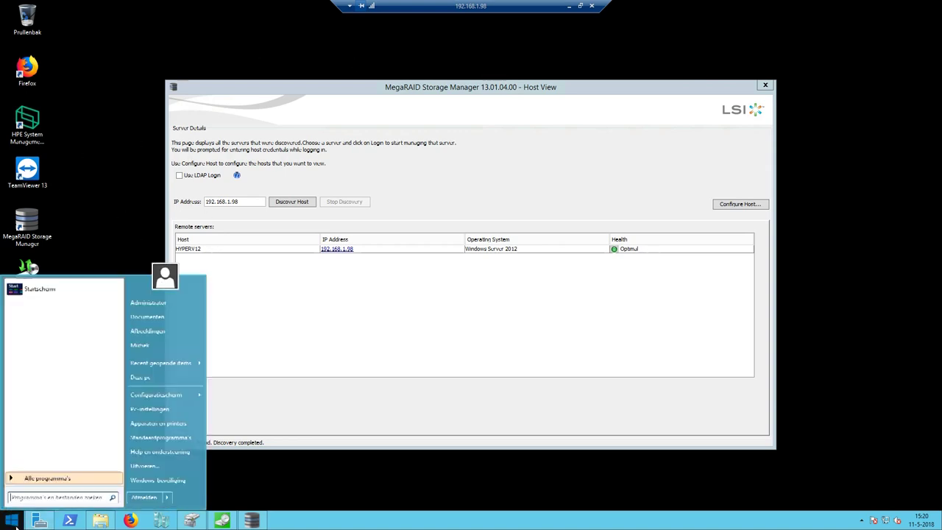
right_click(152, 378)
click(234, 459)
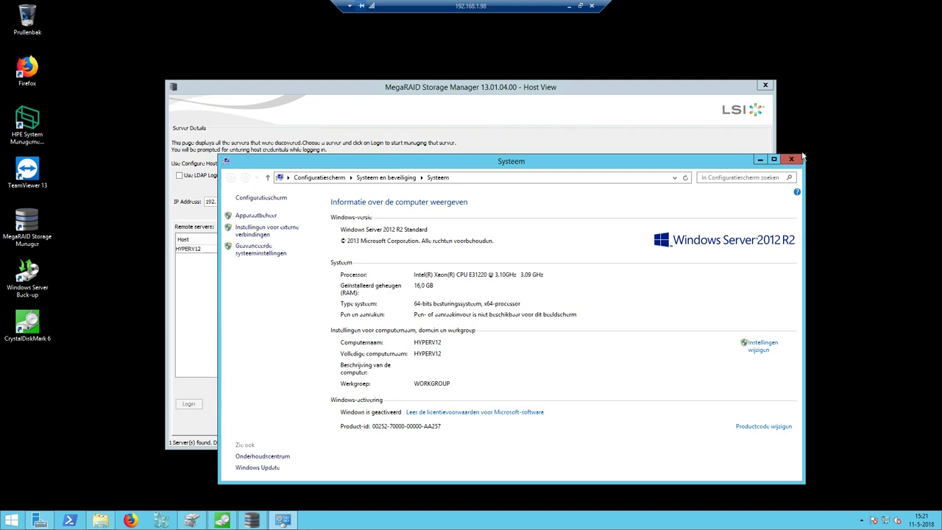
click(791, 159)
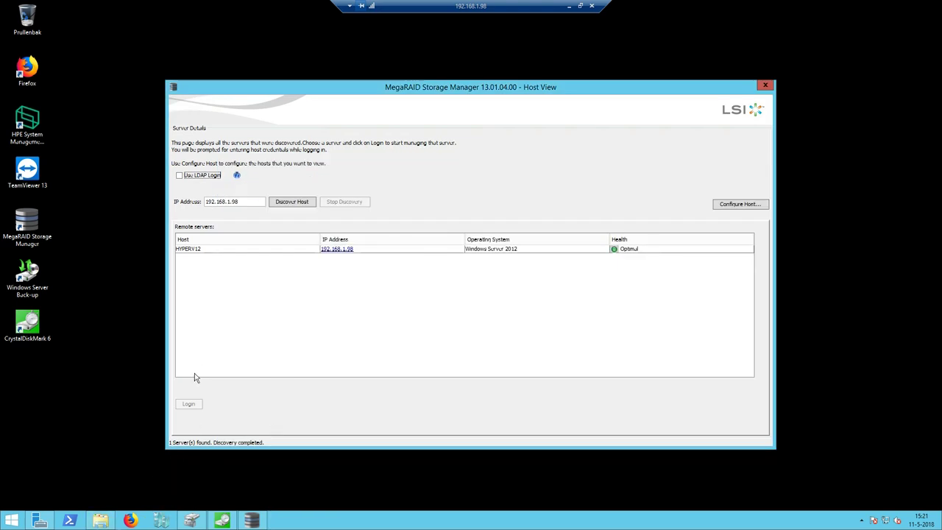
click(251, 520)
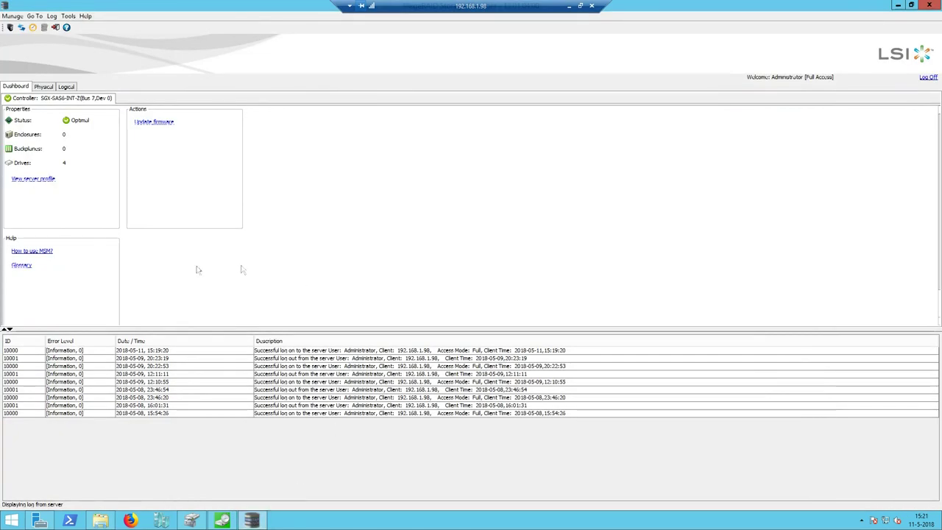
click(43, 87)
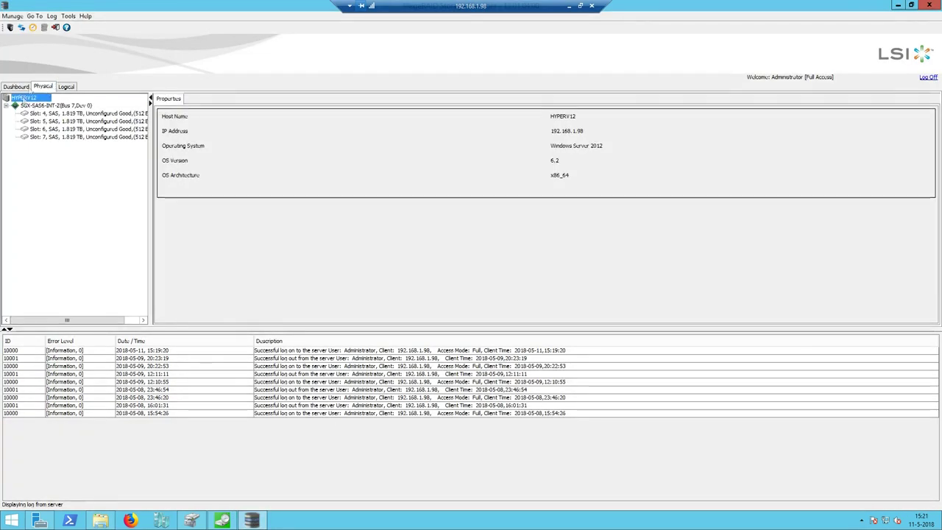
click(76, 114)
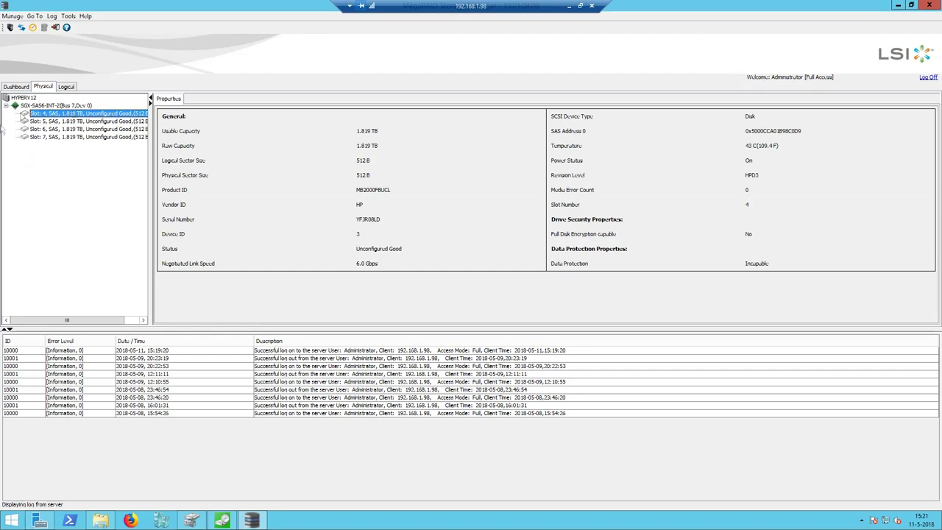
click(96, 122)
click(107, 137)
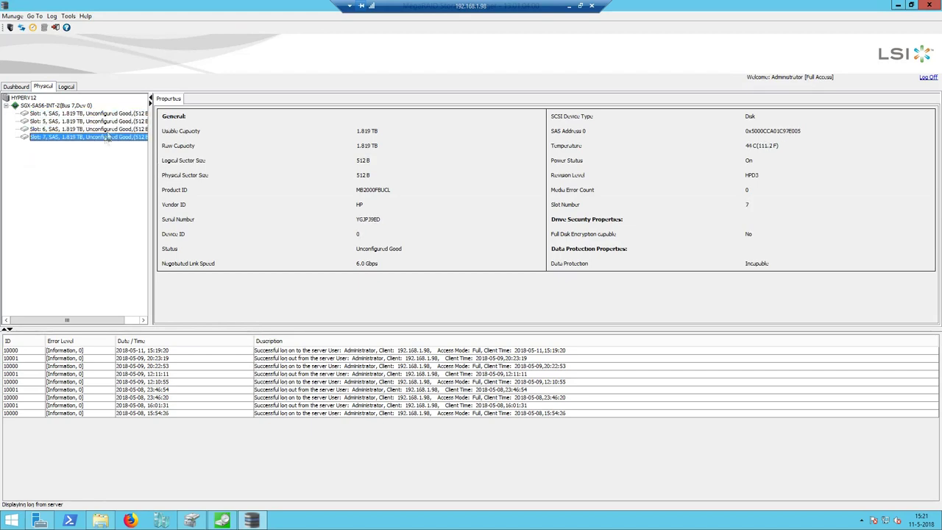
click(110, 114)
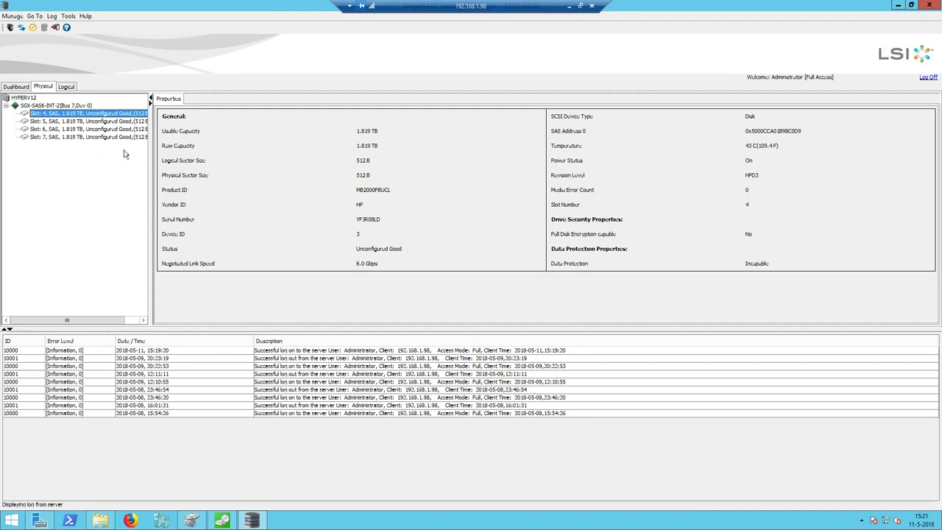
click(123, 122)
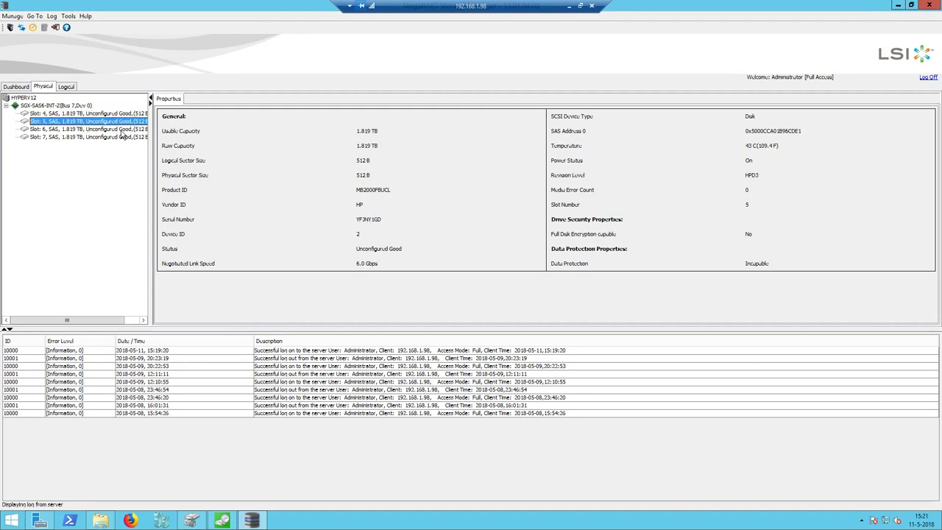
key(Down)
key(Down)
click(125, 119)
click(125, 112)
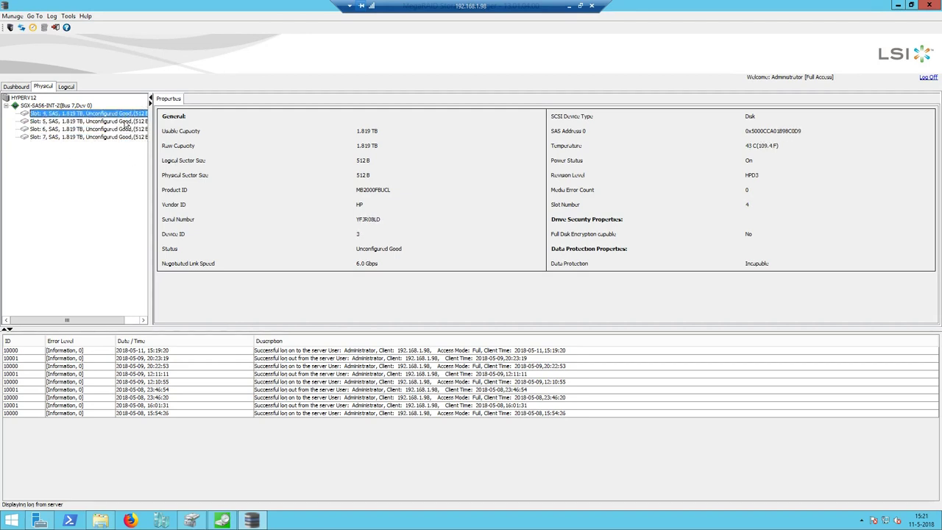
click(125, 121)
click(124, 129)
click(124, 138)
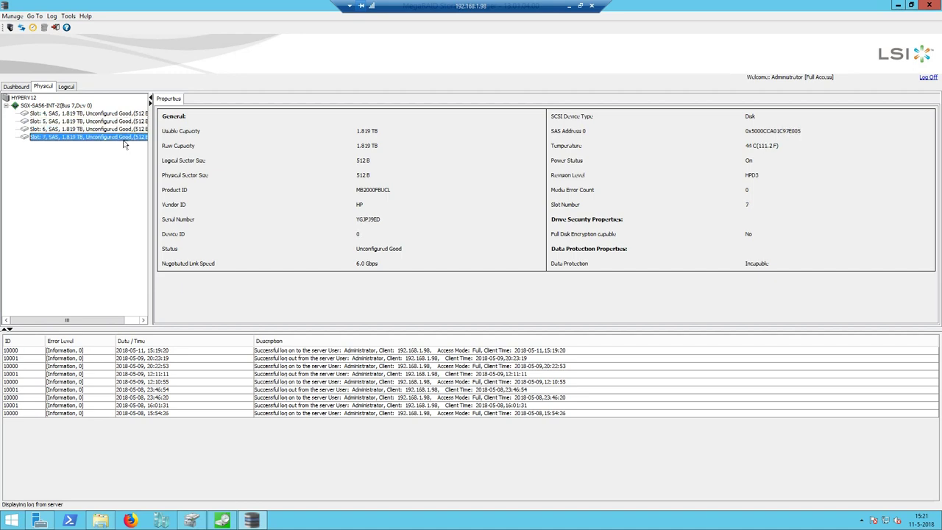
click(127, 113)
click(126, 120)
click(129, 138)
click(133, 114)
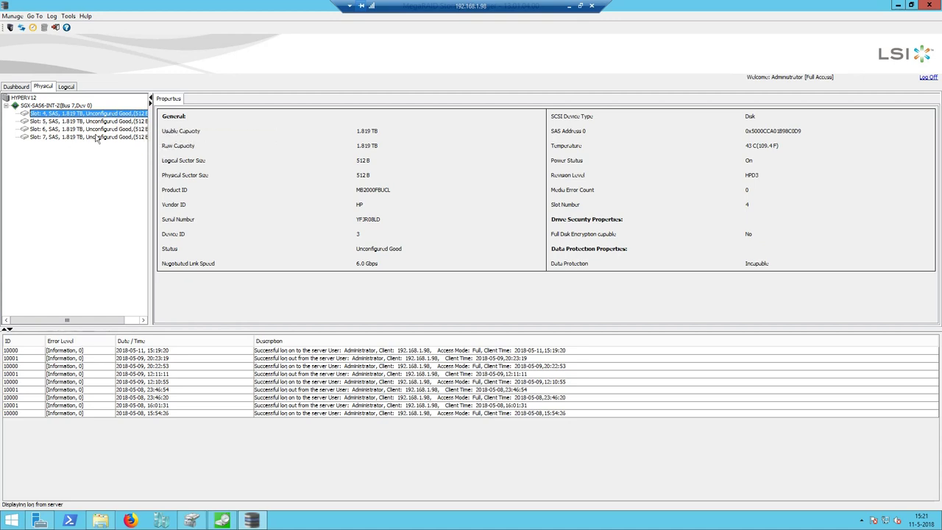
key(Down)
key(Down)
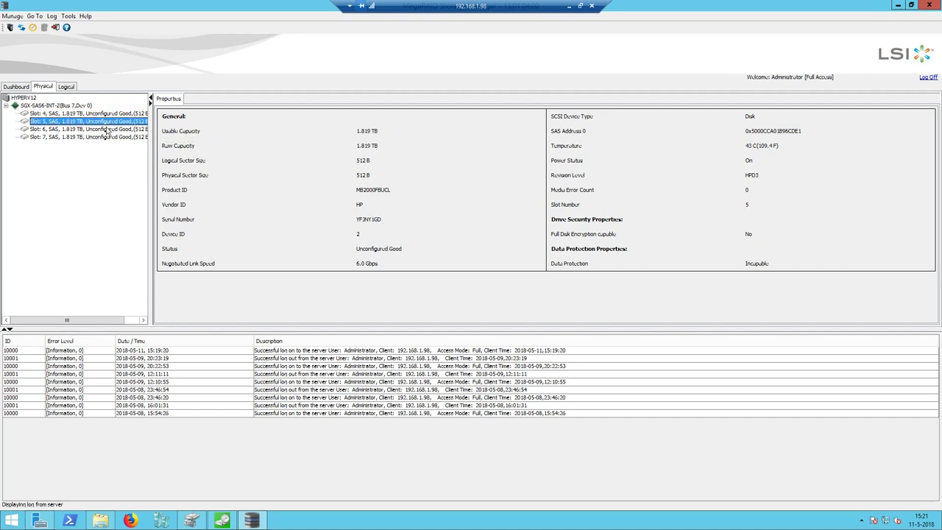
key(Down)
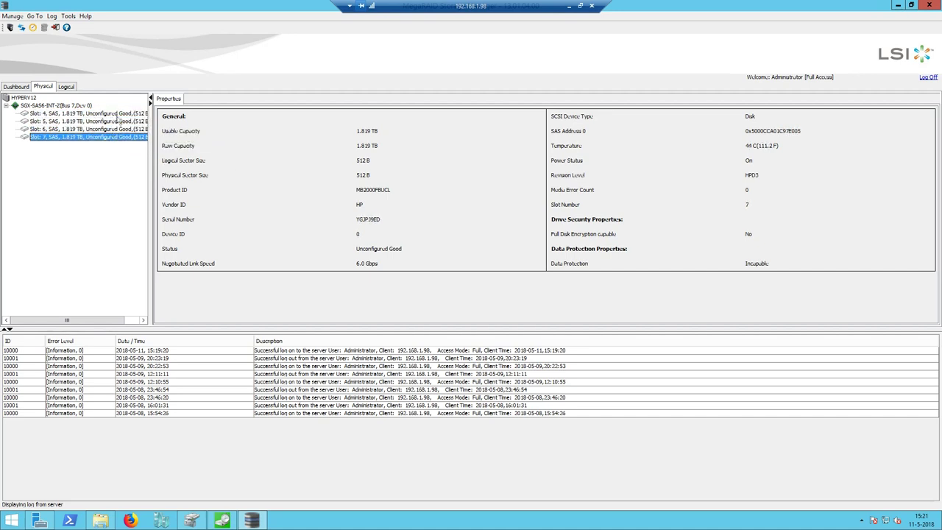
click(116, 115)
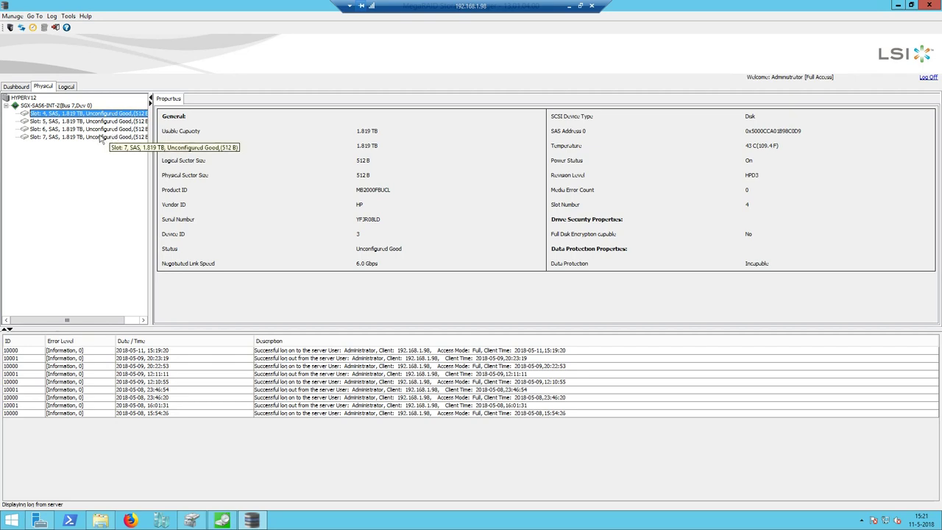
drag(101, 140, 140, 144)
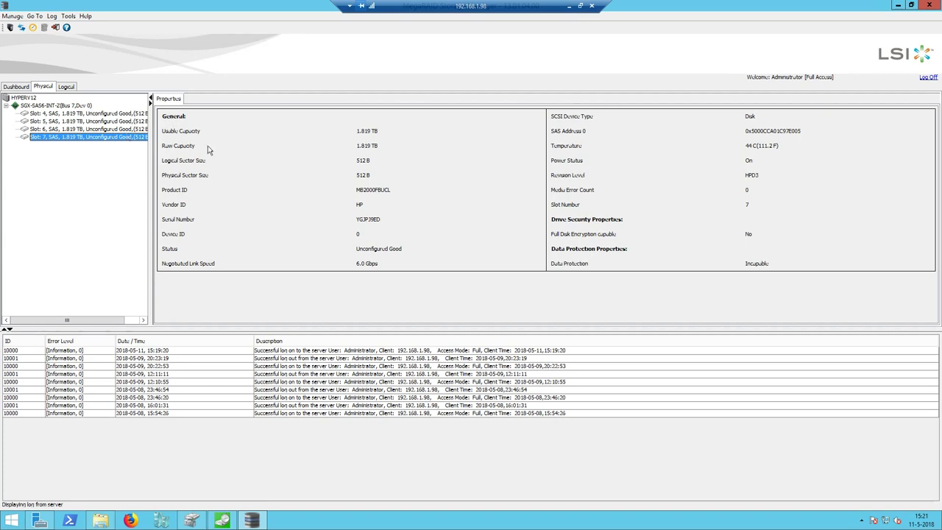
drag(108, 137, 88, 115)
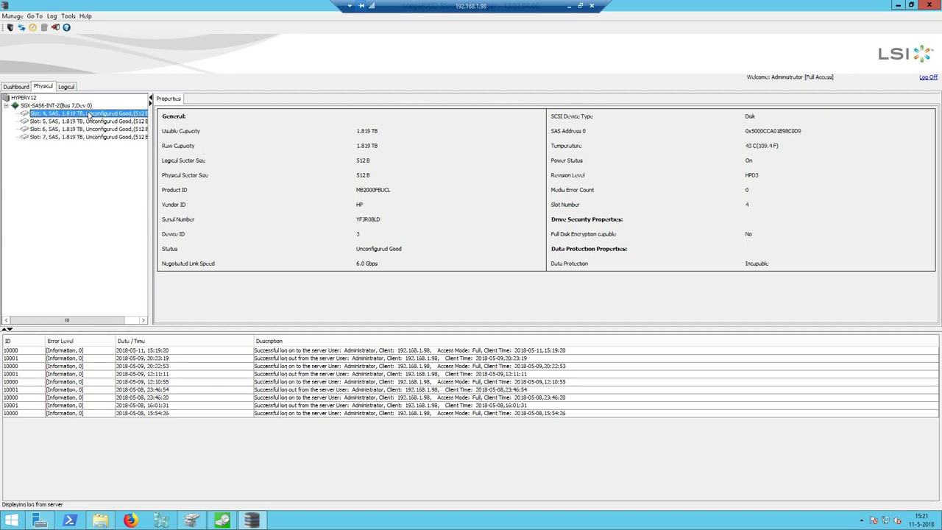
click(930, 6)
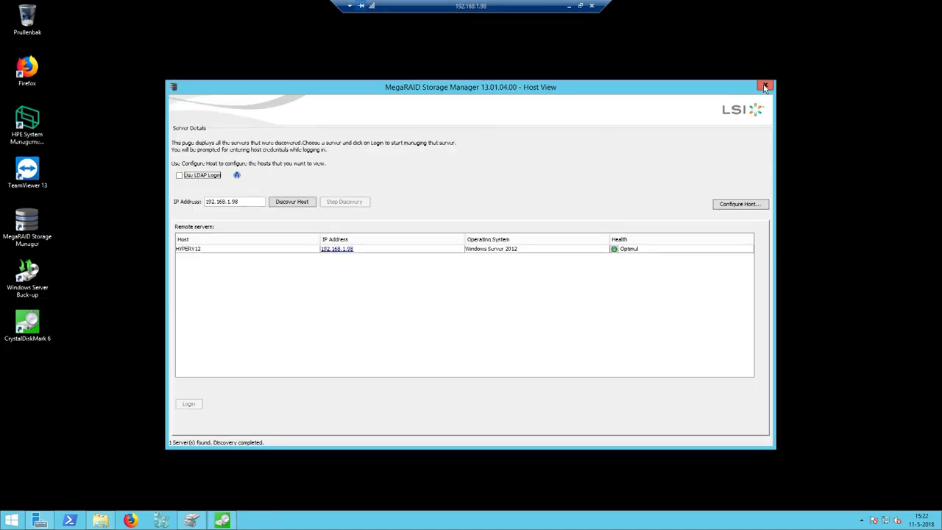
click(765, 84)
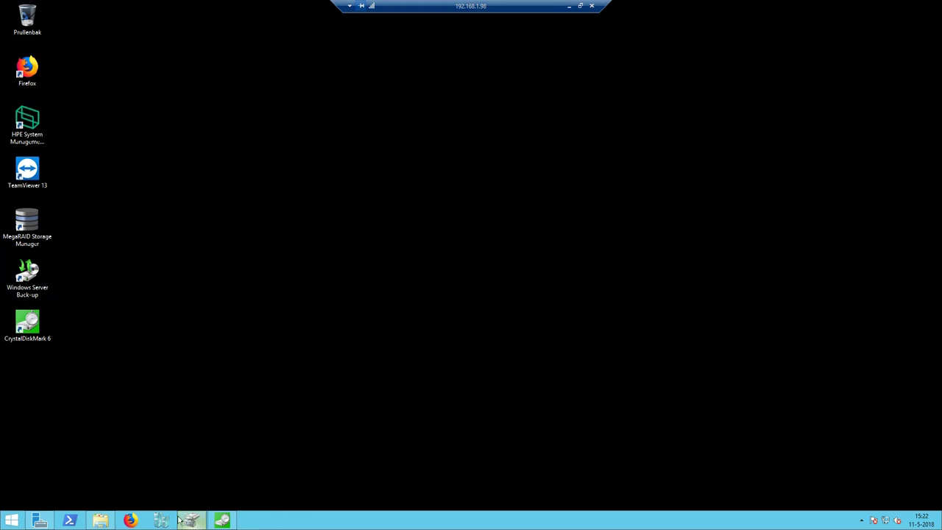
Step: Show Server Manager's storage pools and switch between DG0 and DG1 to view their disks
click(40, 518)
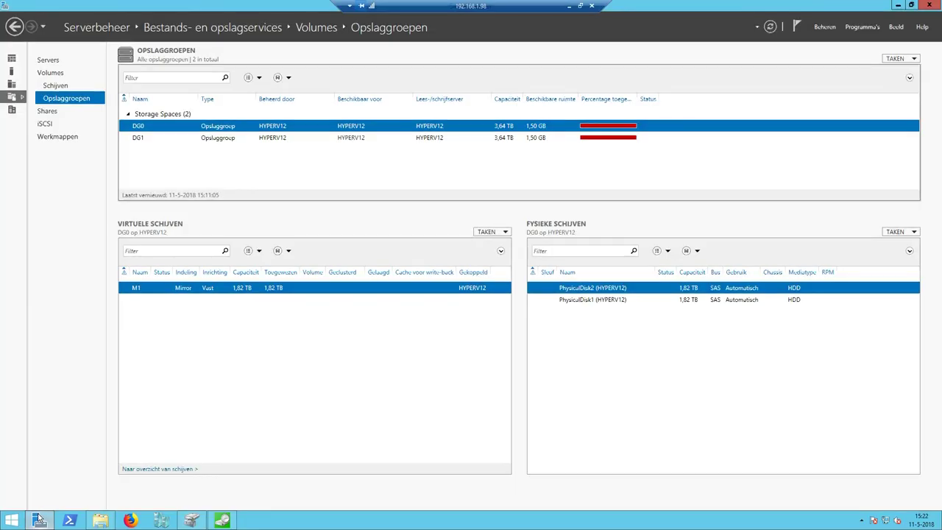
click(165, 139)
click(165, 127)
click(165, 139)
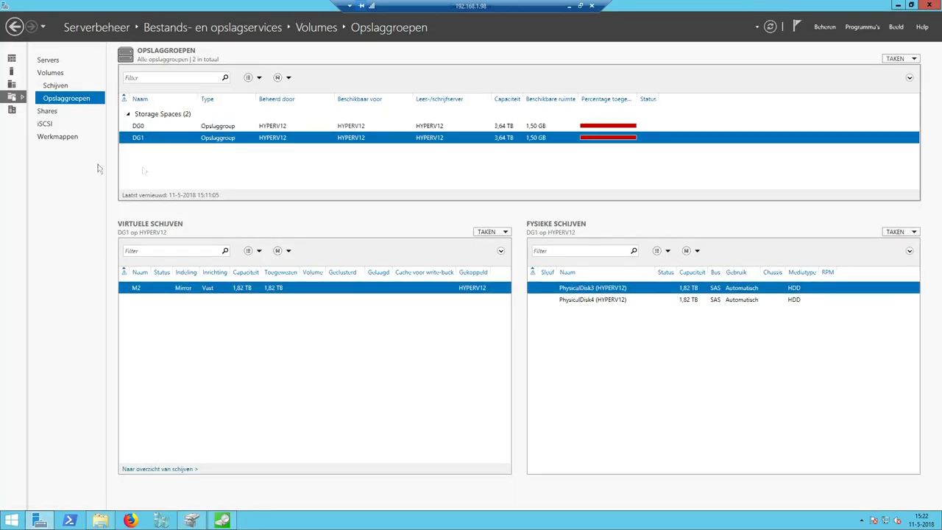
click(151, 128)
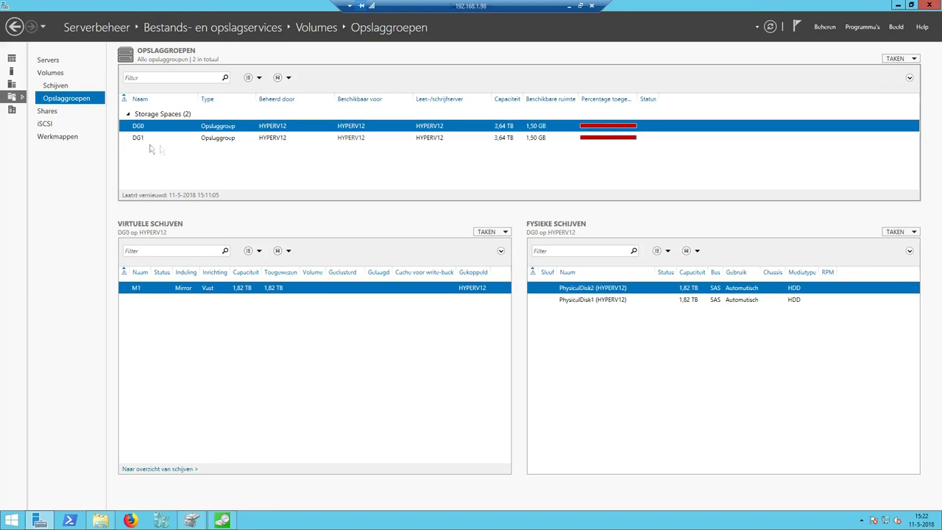
click(150, 138)
click(161, 127)
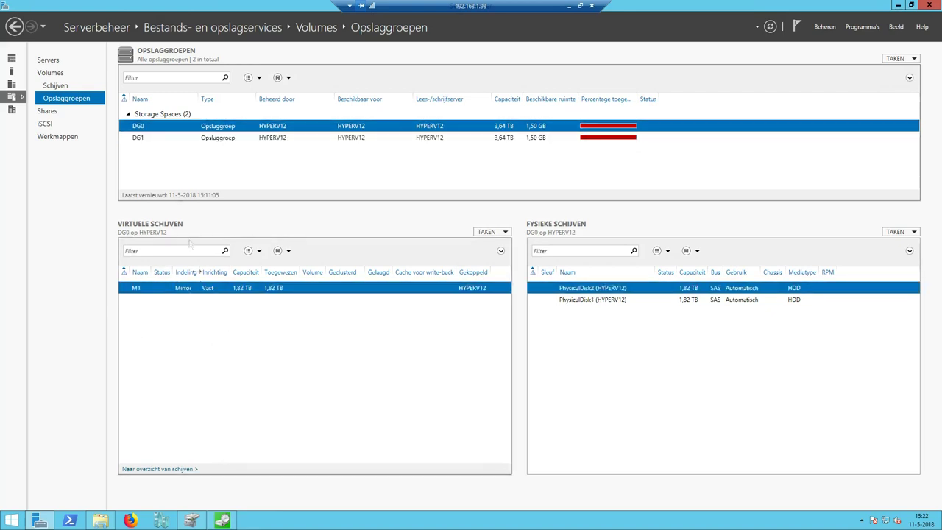
Step: Compare DG0's mirror M1 with DG1's mirror M2 (1.82 TB each), then view volumes in Disk Management
click(152, 138)
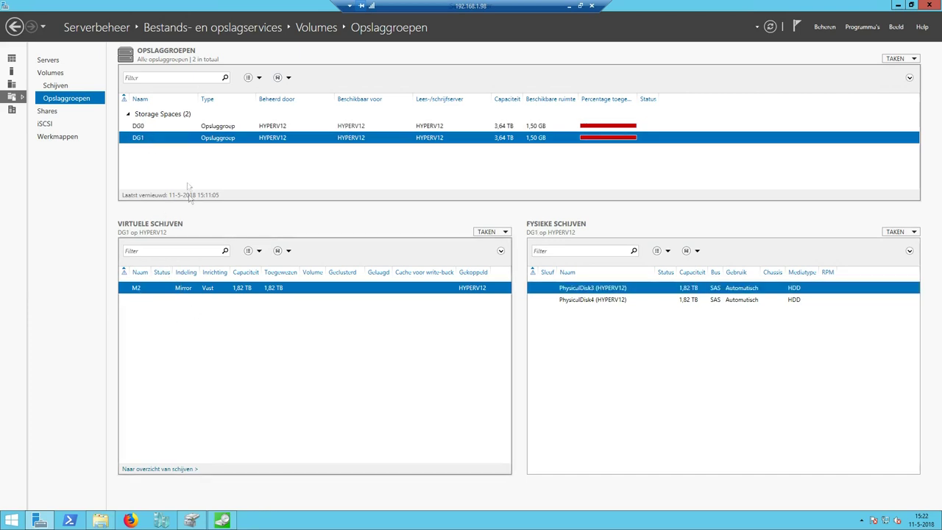
click(187, 127)
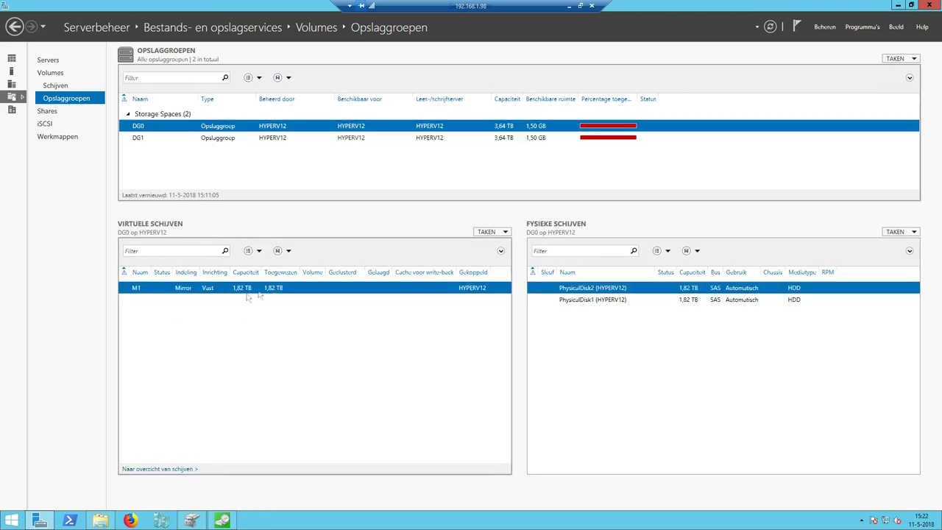
click(151, 138)
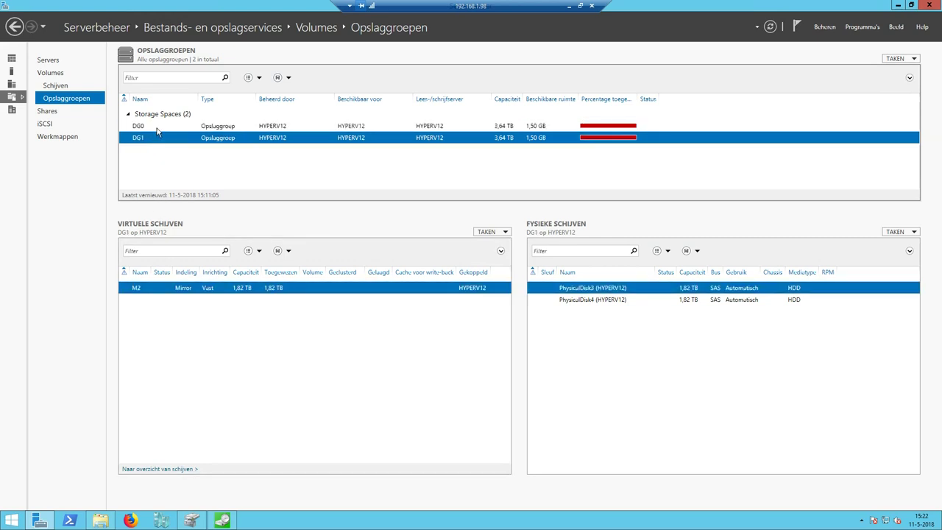
click(158, 128)
click(157, 138)
click(895, 6)
click(193, 520)
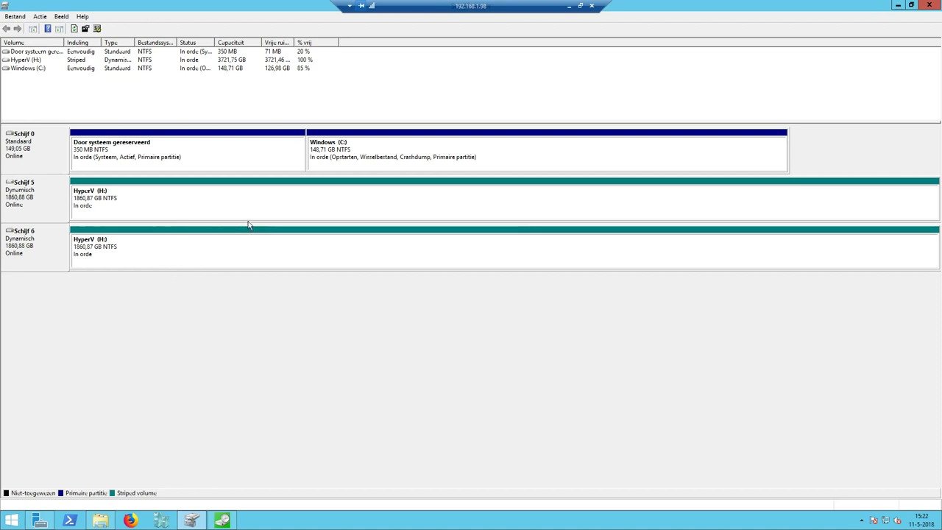
click(928, 6)
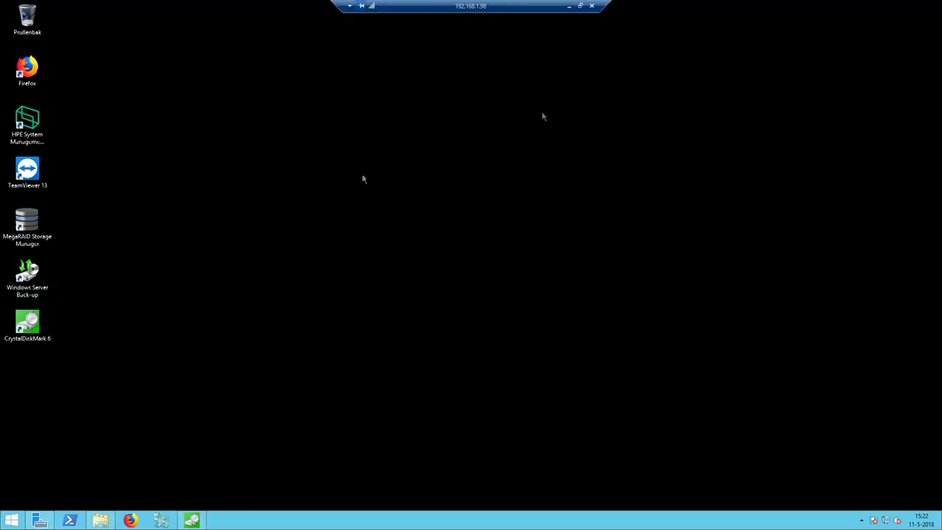
click(101, 520)
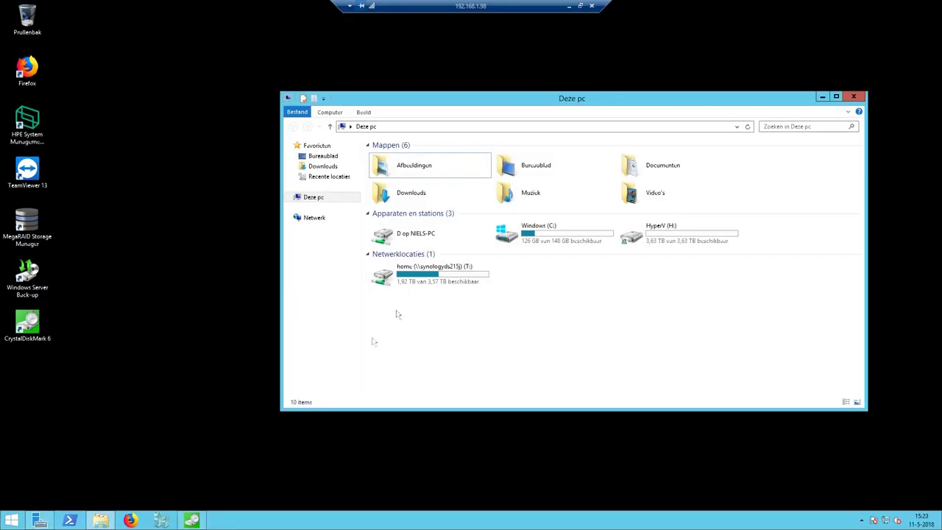
click(641, 237)
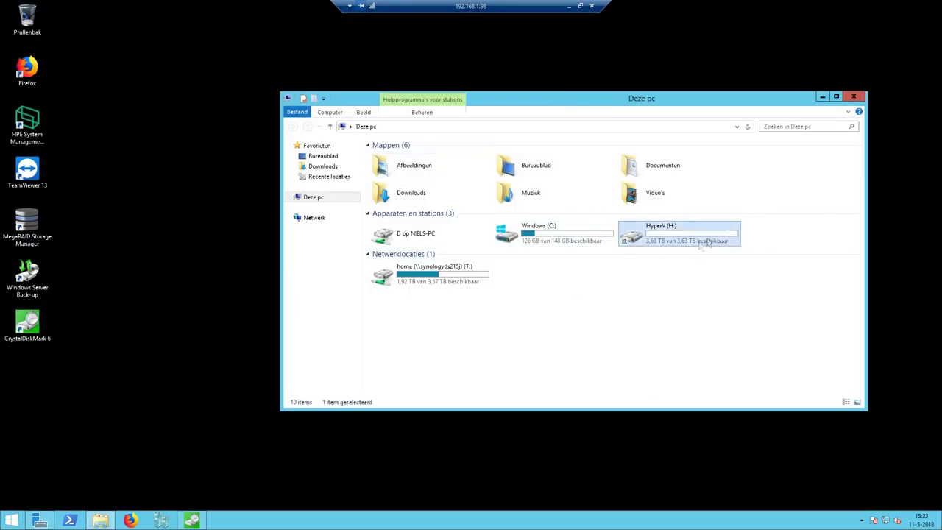
right_click(704, 239)
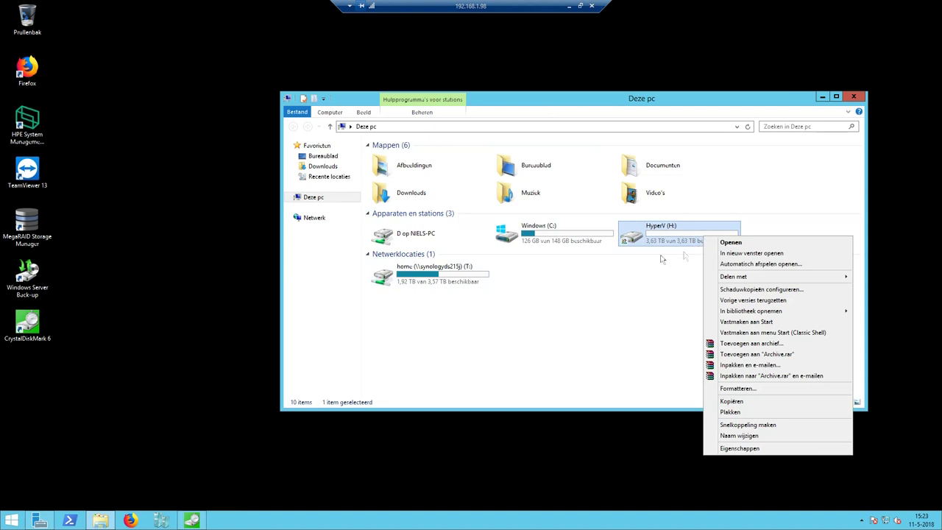
click(746, 450)
click(629, 337)
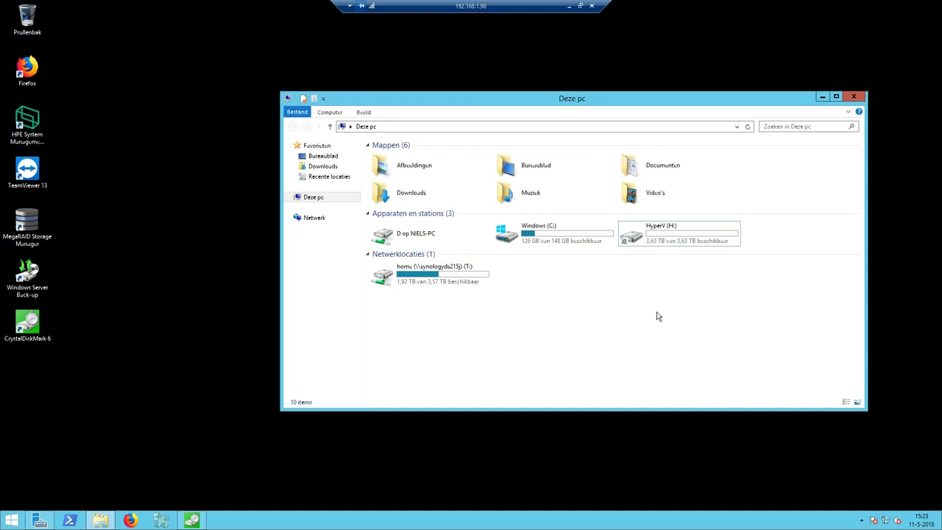
click(714, 237)
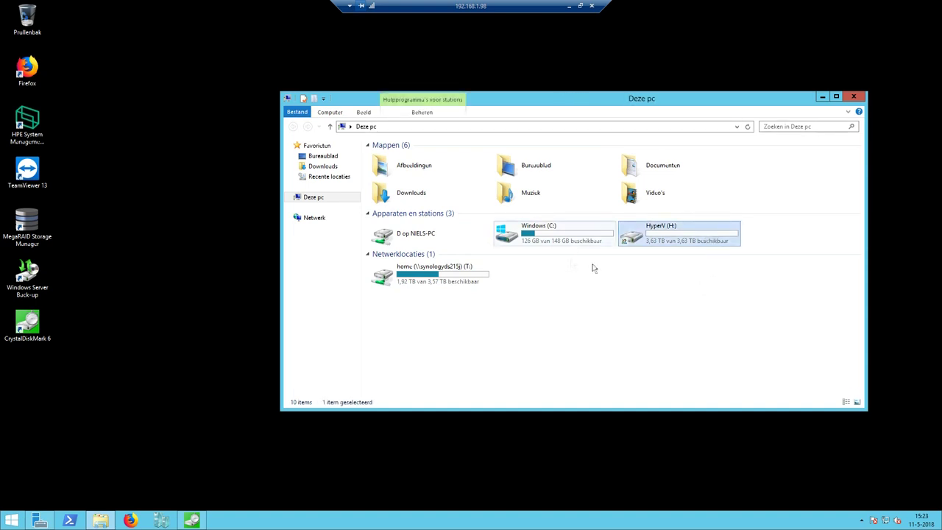
right_click(665, 241)
click(703, 446)
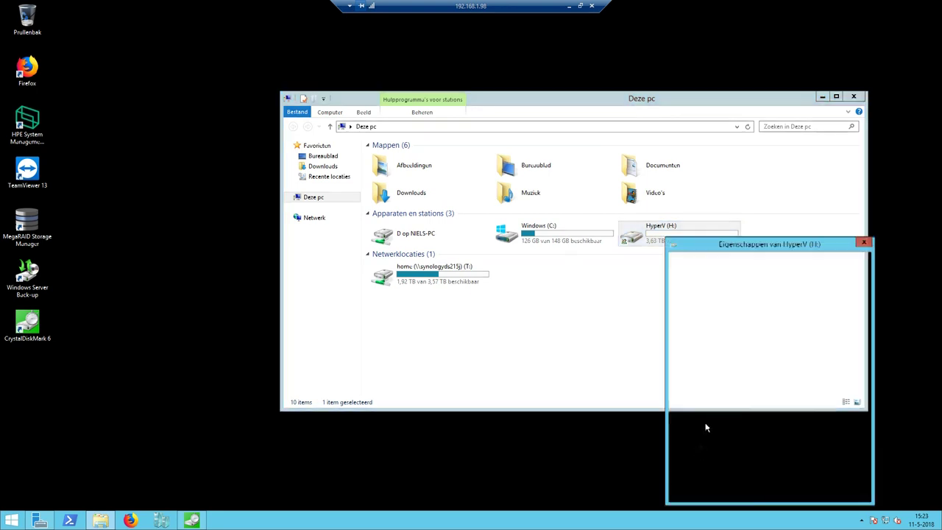
click(729, 270)
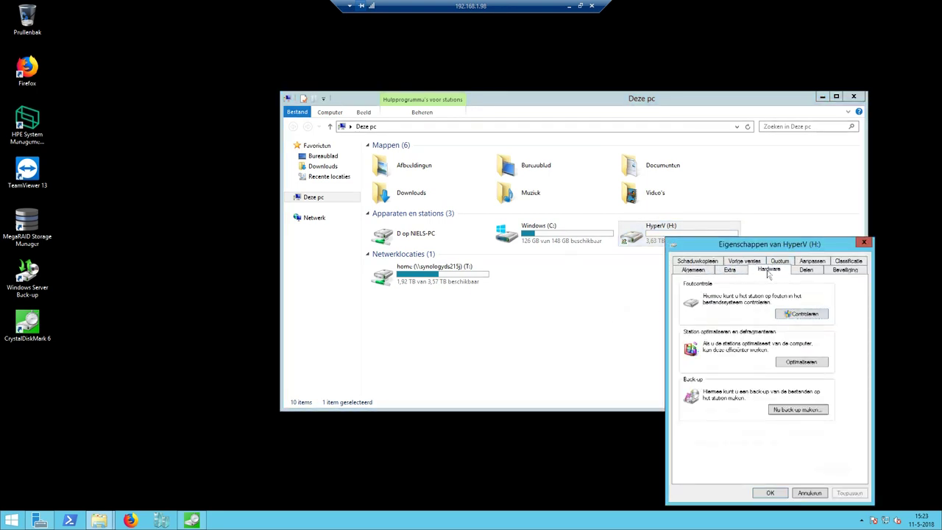
click(691, 270)
click(809, 493)
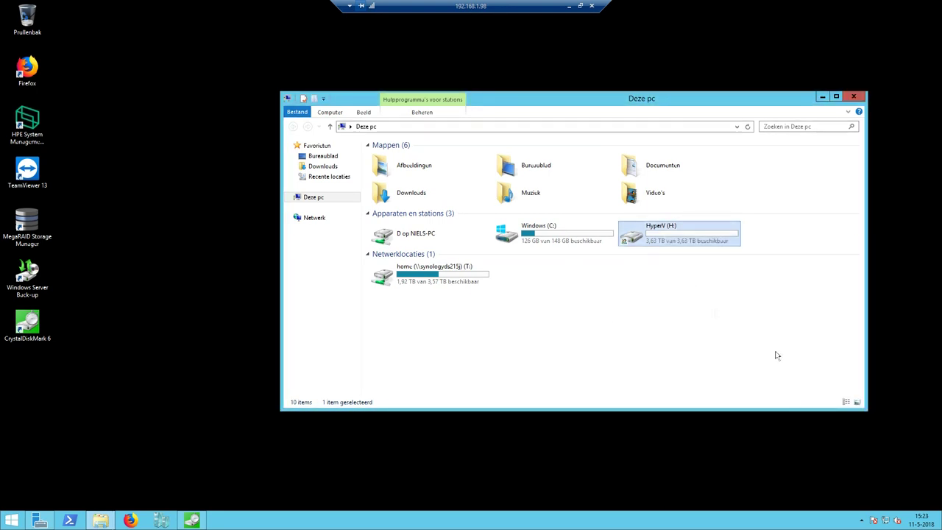
click(766, 238)
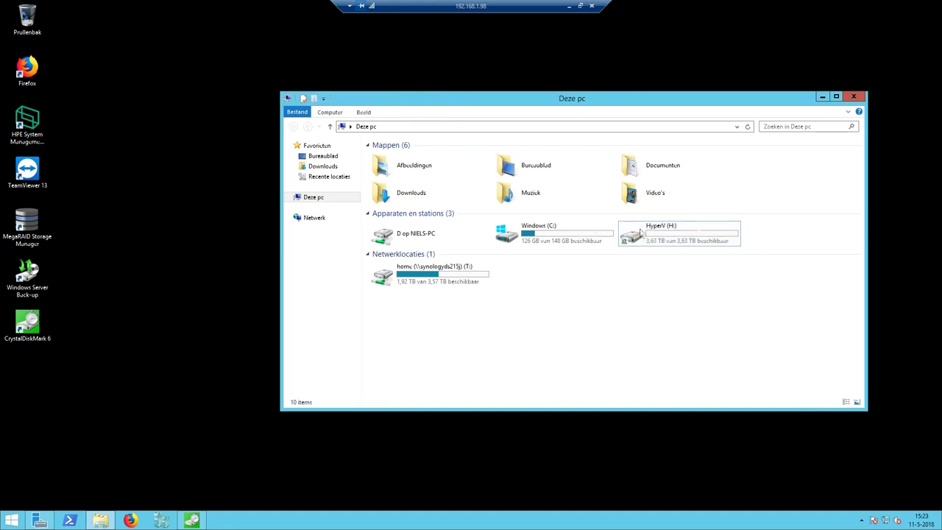
click(549, 234)
click(599, 264)
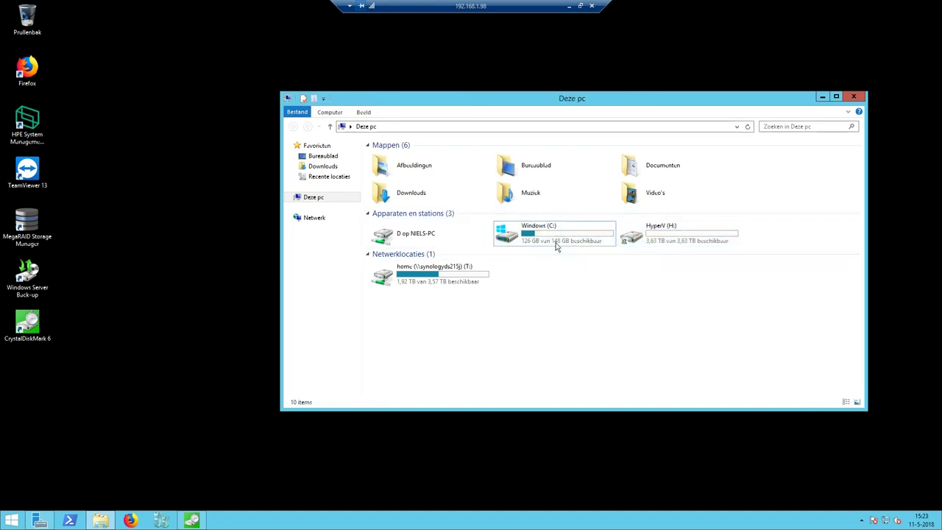
mouse_move(557, 247)
click(647, 234)
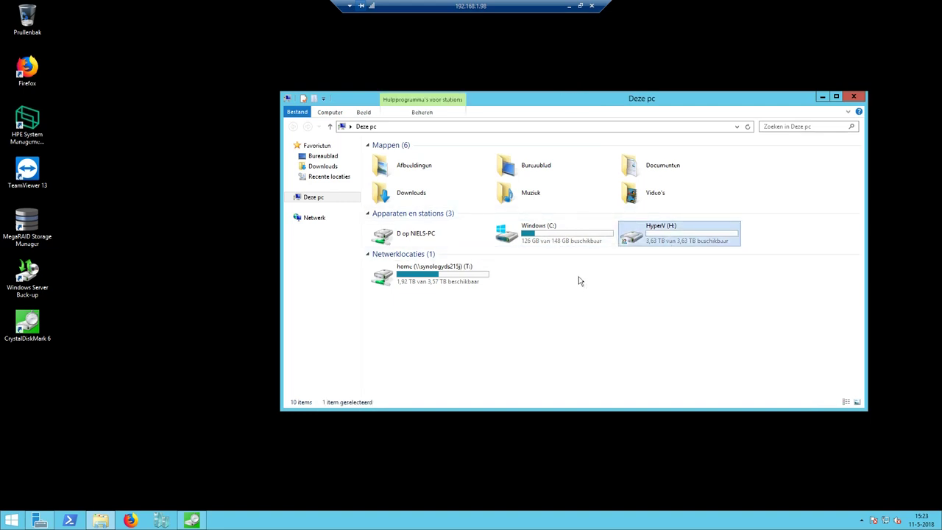
click(579, 279)
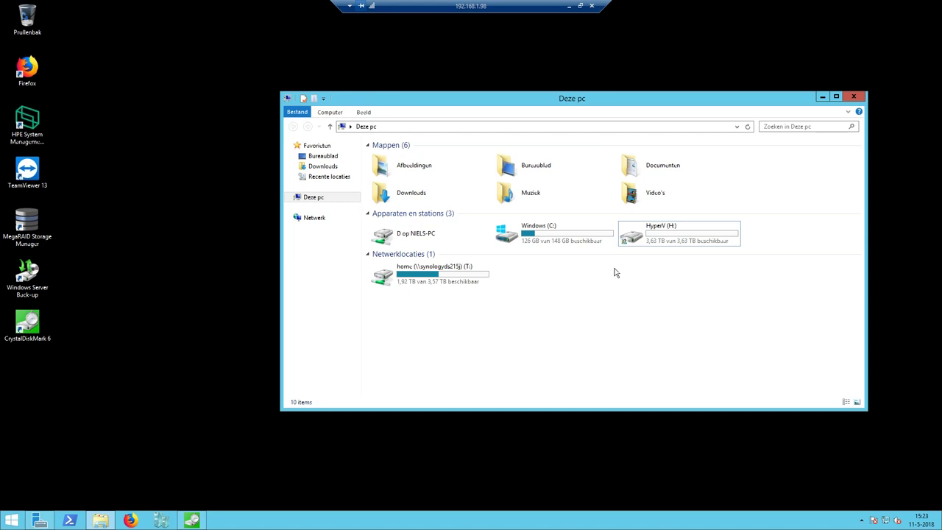
click(678, 247)
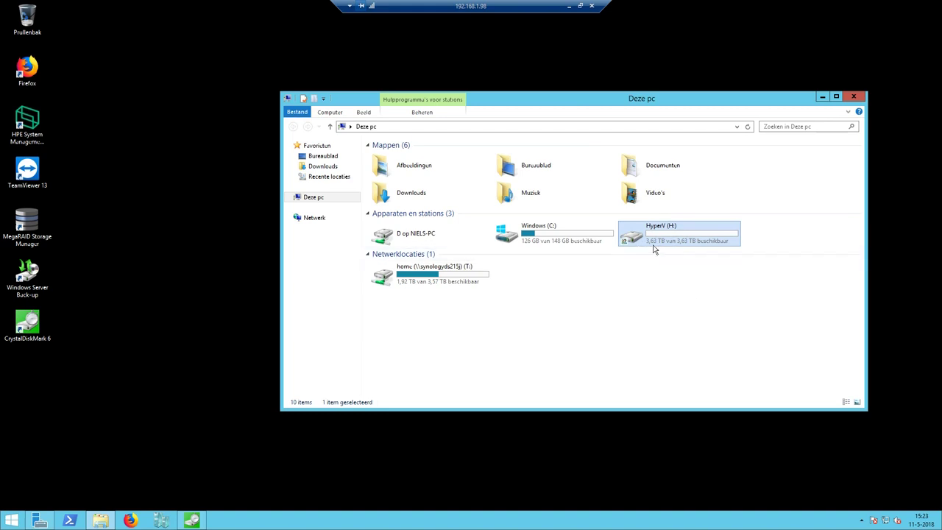
click(751, 240)
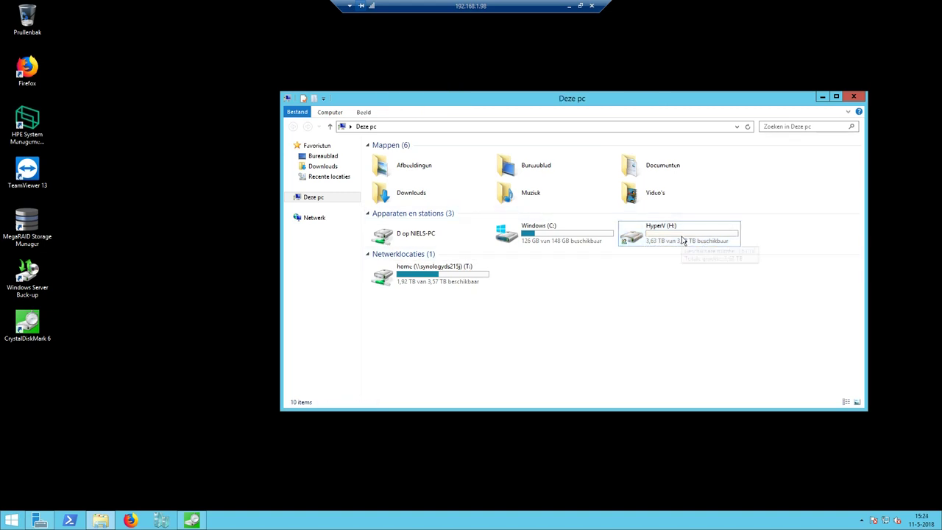
click(555, 239)
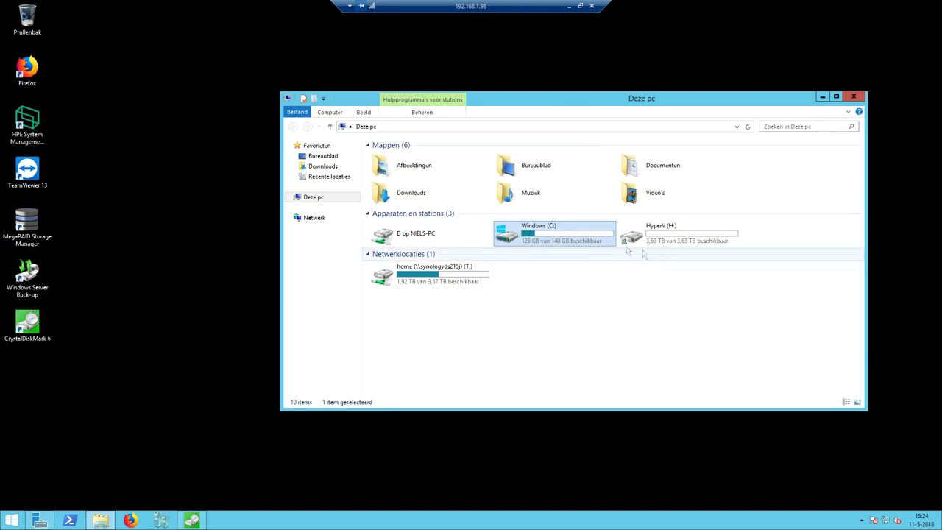
click(667, 240)
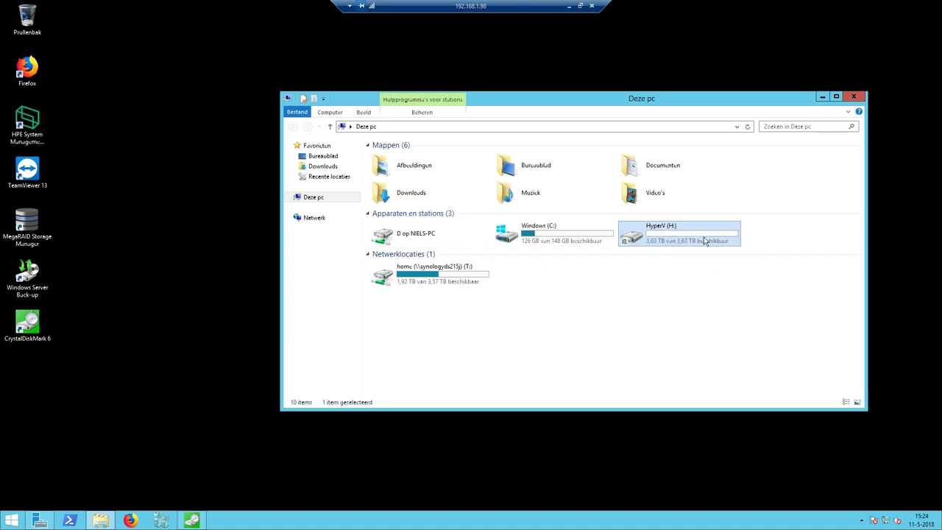
click(603, 238)
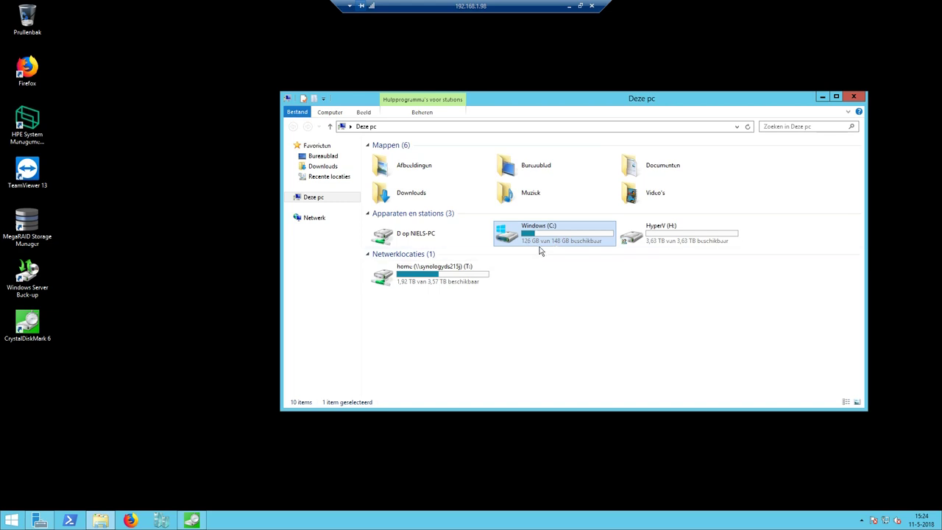
click(762, 242)
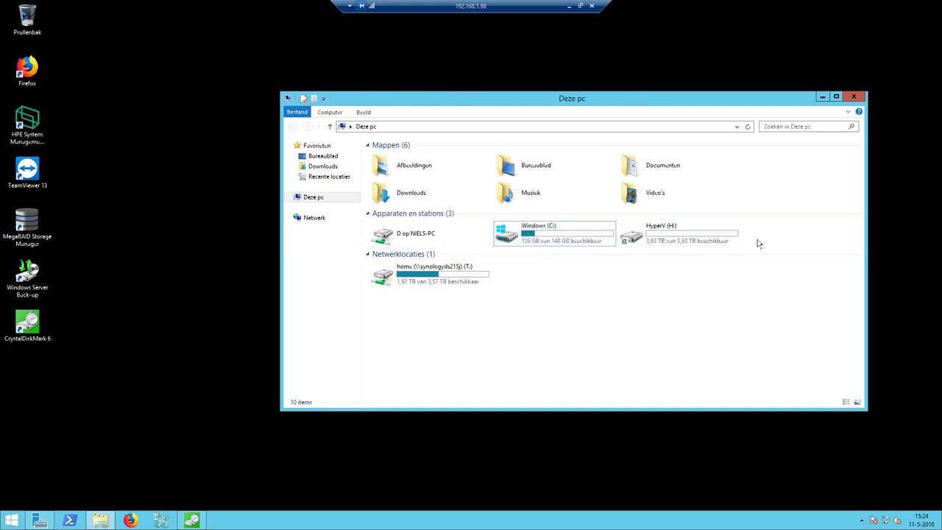
click(593, 243)
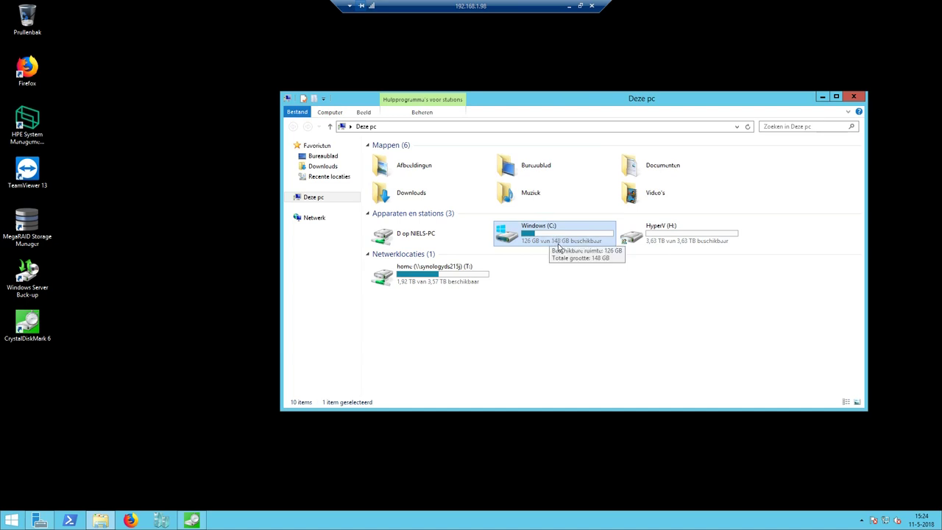
click(783, 244)
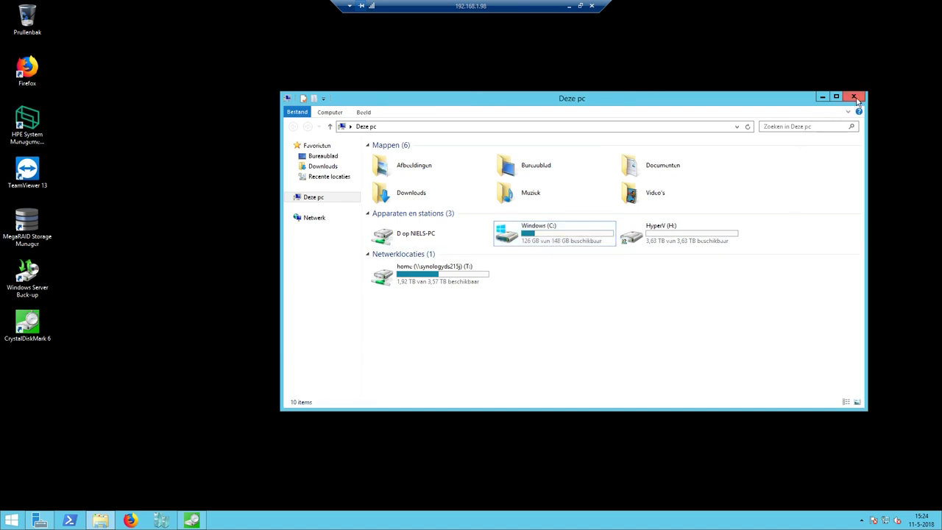
click(855, 98)
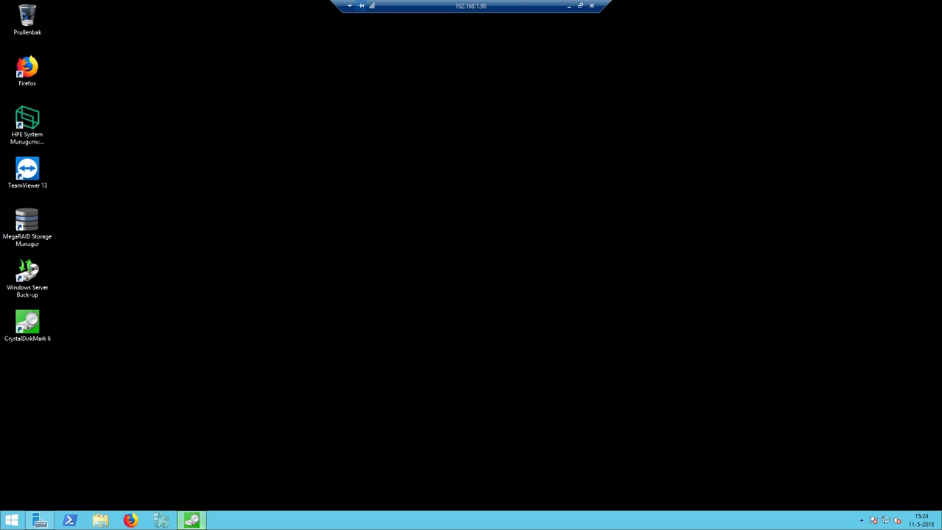
Step: Restore the CrystalDiskMark window and move it to the upper centre of the screen
mouse_move(193, 521)
click(203, 486)
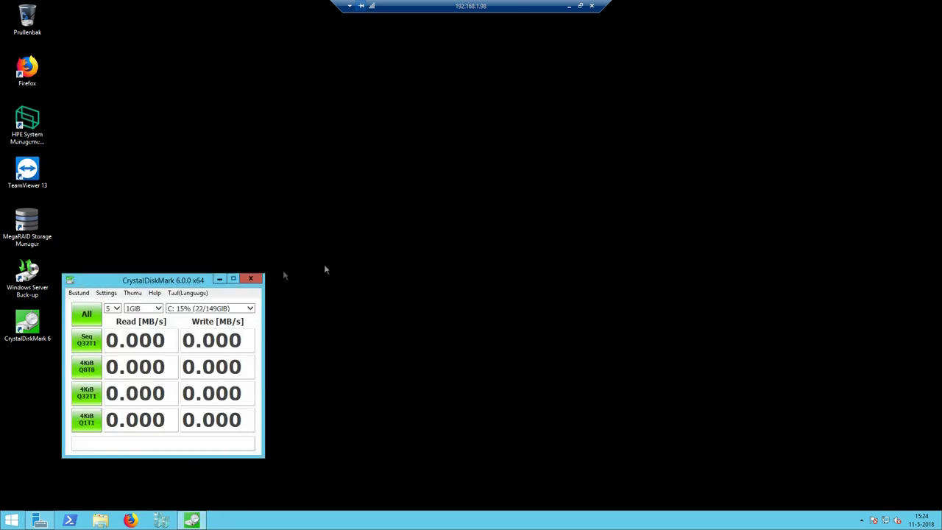
drag(162, 283, 492, 122)
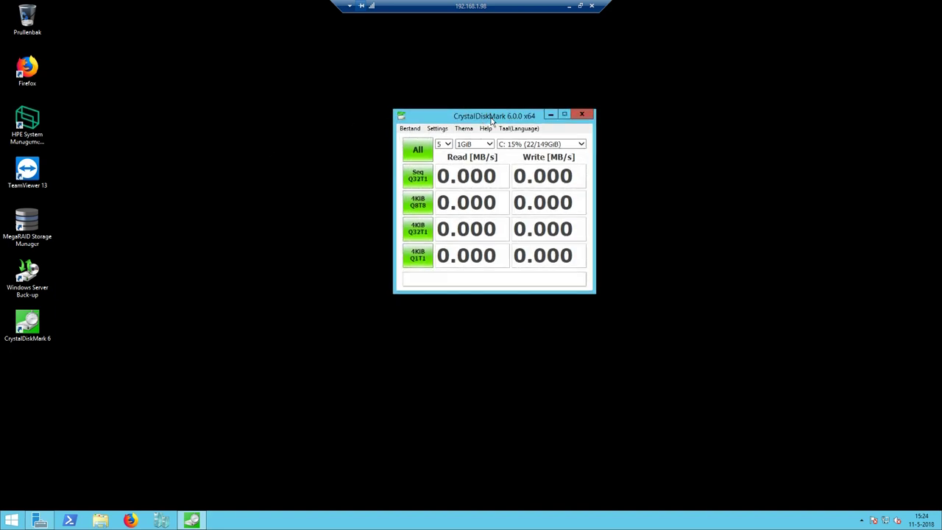
Step: Set the benchmark's test drive to the H: volume (1/3722GiB)
click(542, 145)
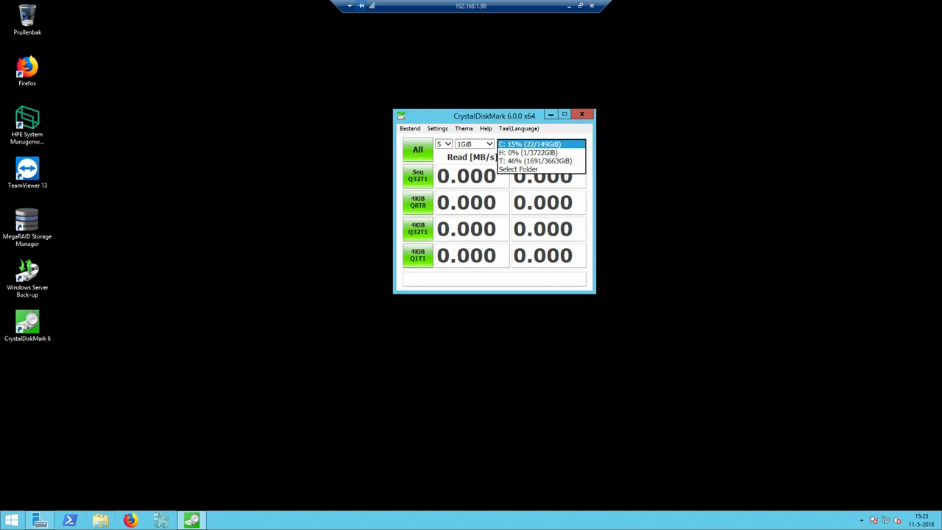
click(101, 520)
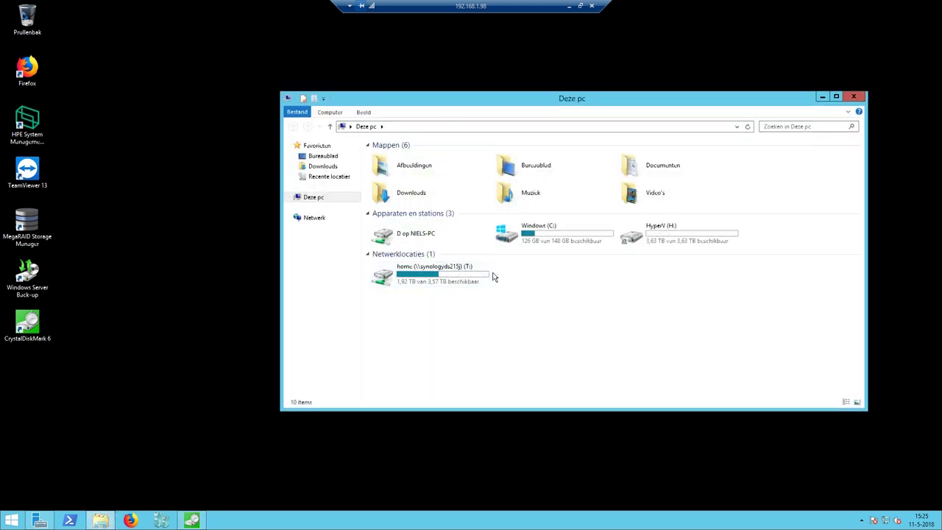
click(852, 99)
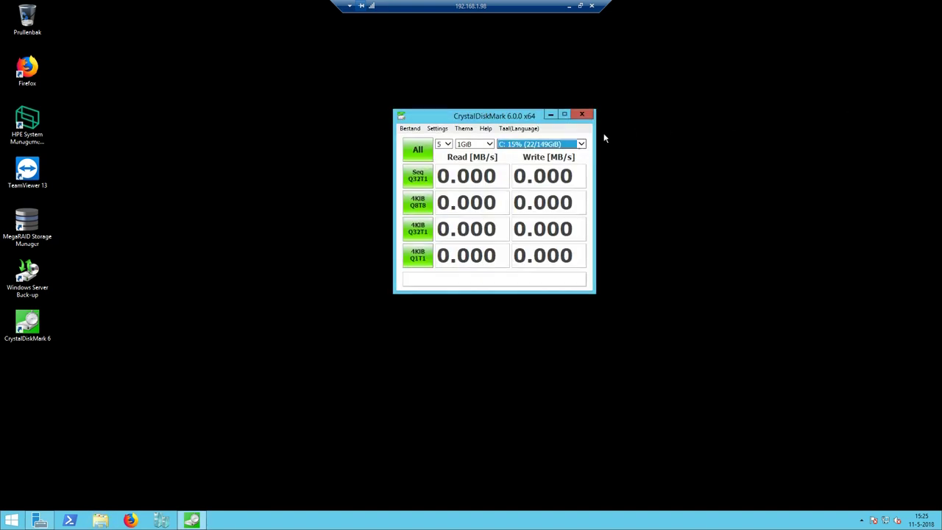
click(532, 145)
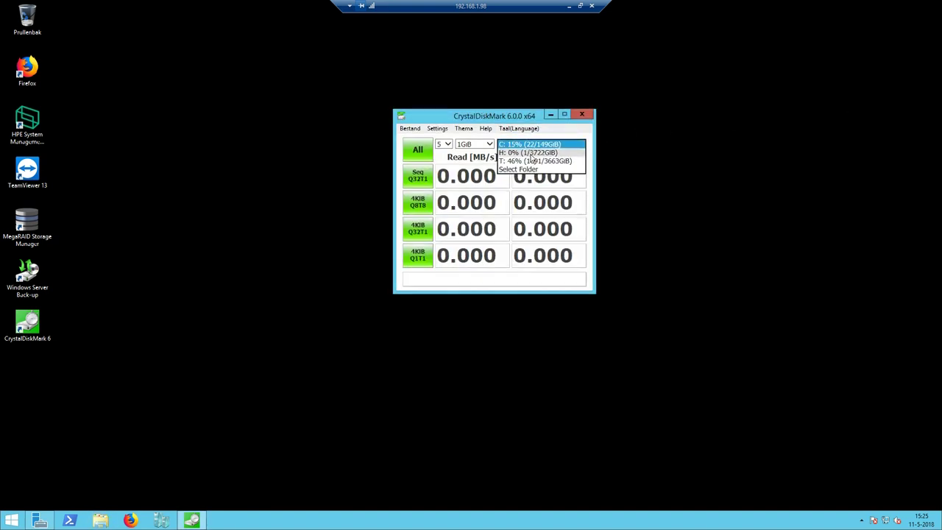
click(528, 153)
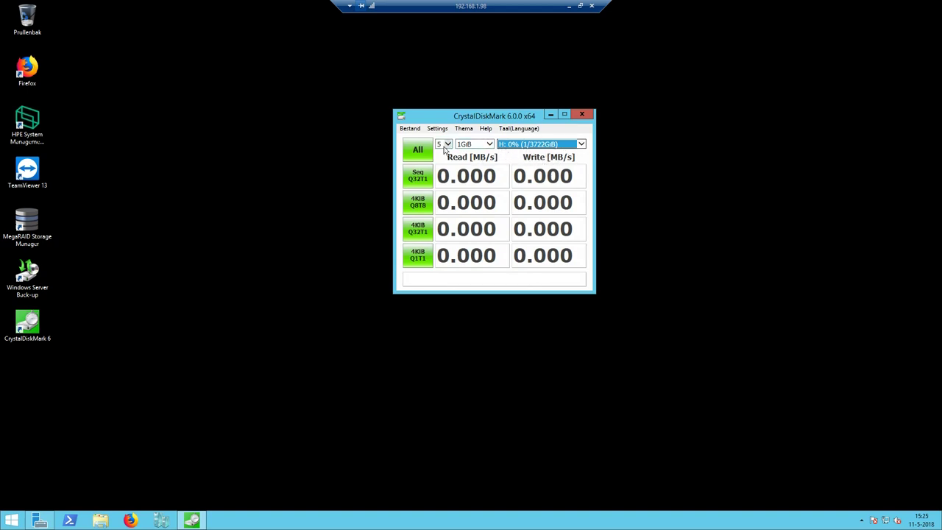
Step: Run all tests on H:, reaching 332.9 MB/s sequential read and 314.7 MB/s write
click(418, 150)
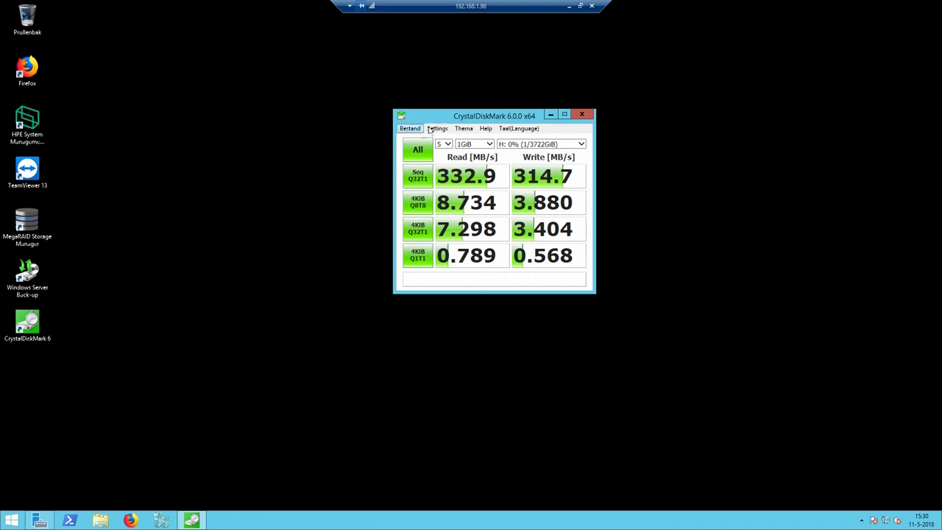
drag(452, 118, 449, 135)
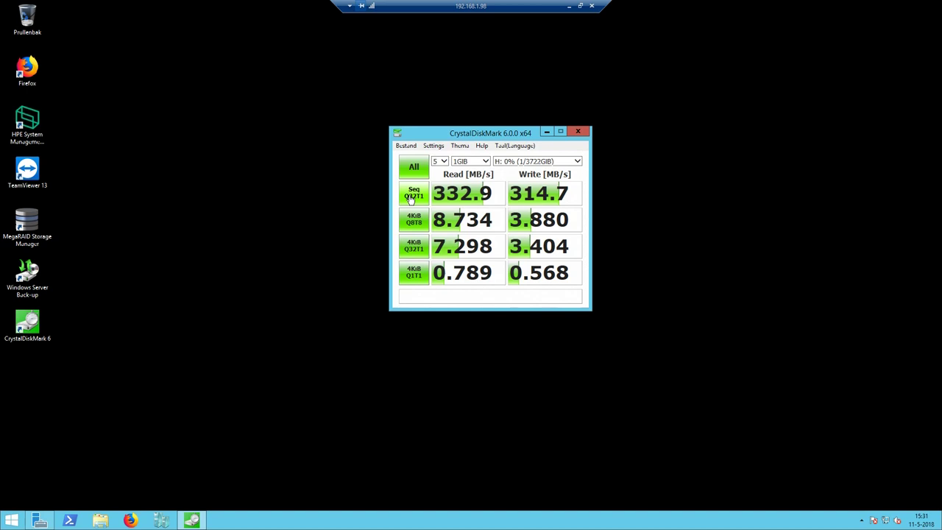
Step: Close the CrystalDiskMark window with the H: results recorded
click(578, 133)
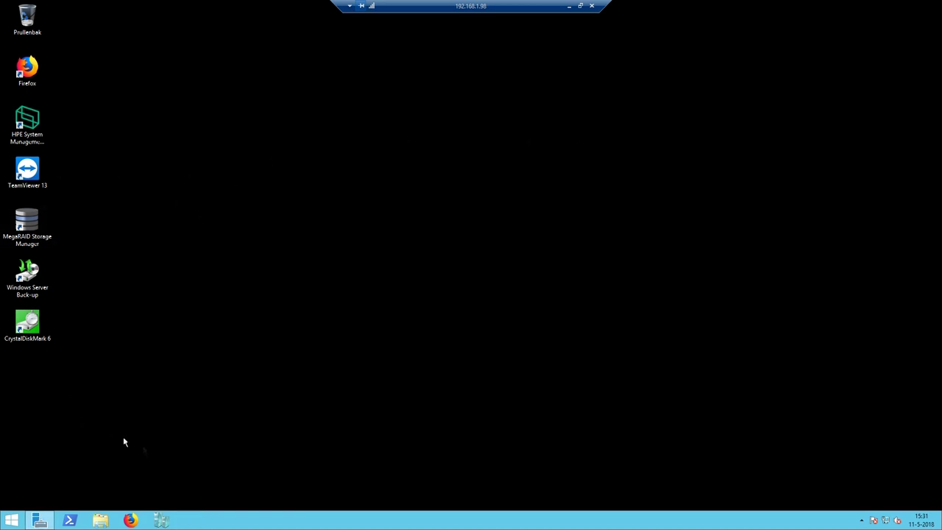
Step: Bring back Server Manager's storage pools view briefly, then close Server Manager
click(39, 521)
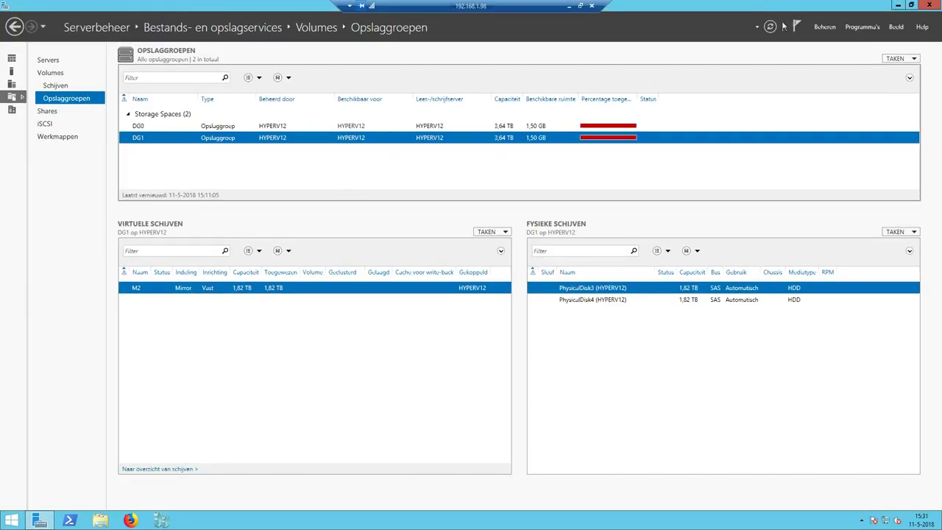
click(929, 5)
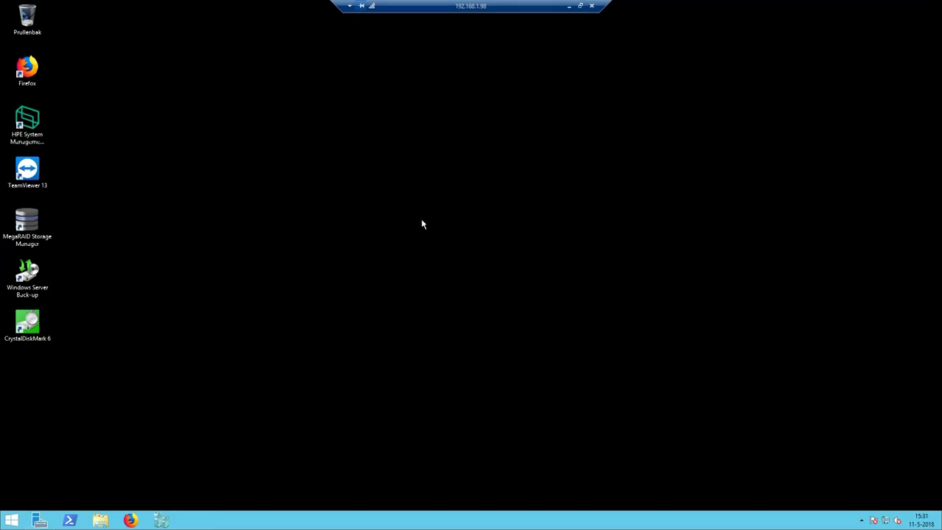